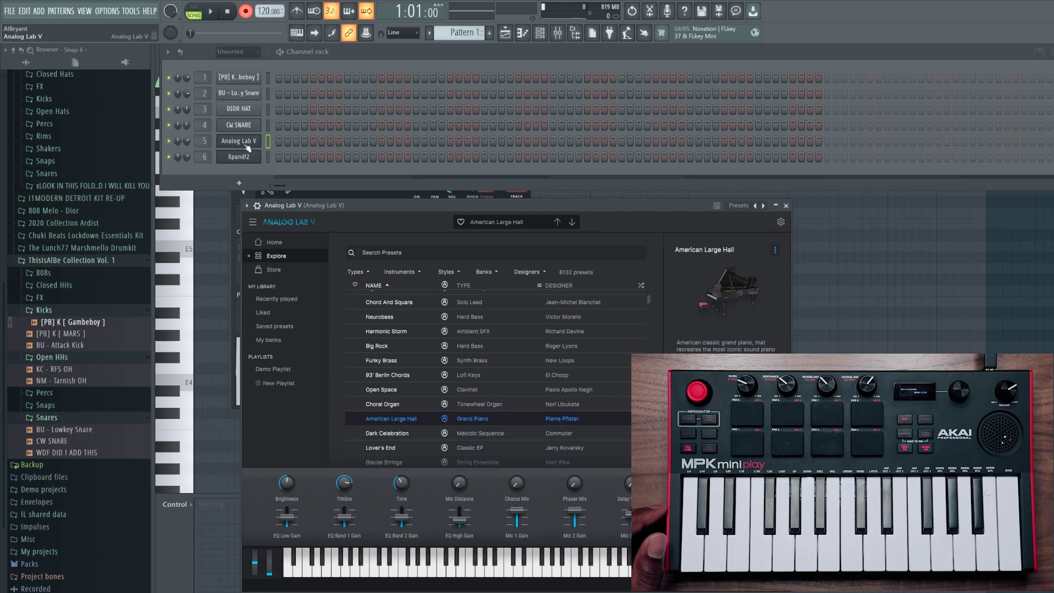
Start playback of the beat so the American Large Hall piano can be played along.
click(210, 12)
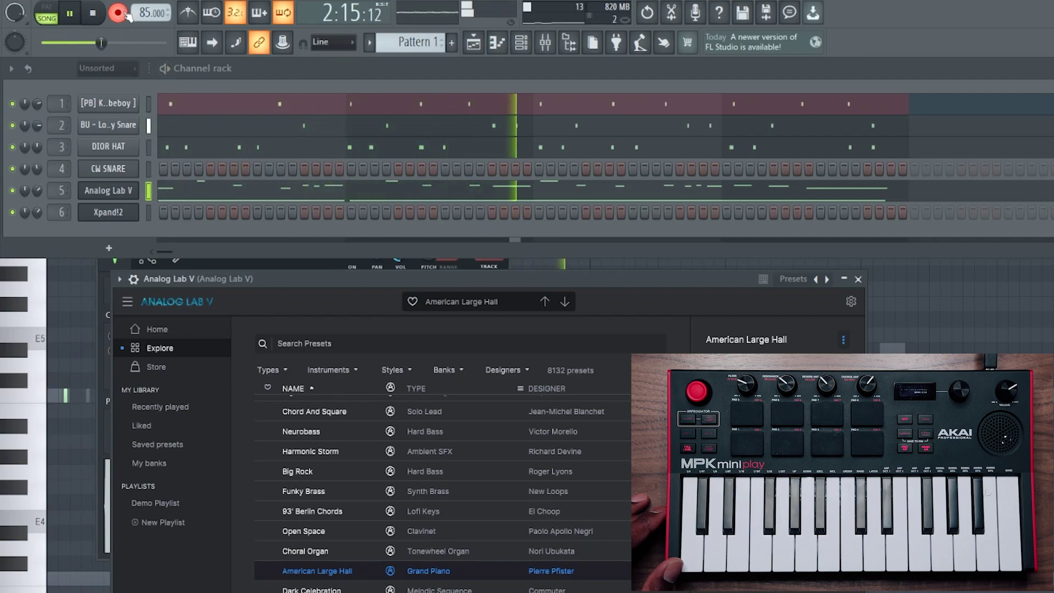
Raise the master volume and open the Xpand!2 plugin window with its Massive Pad preset.
drag(115, 42, 159, 42)
click(108, 212)
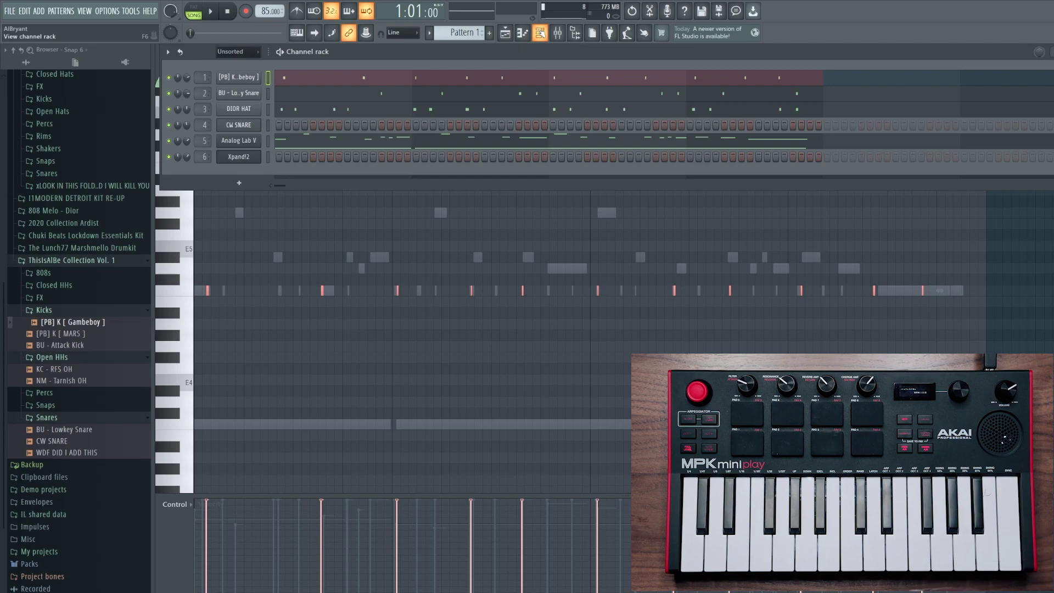
click(256, 158)
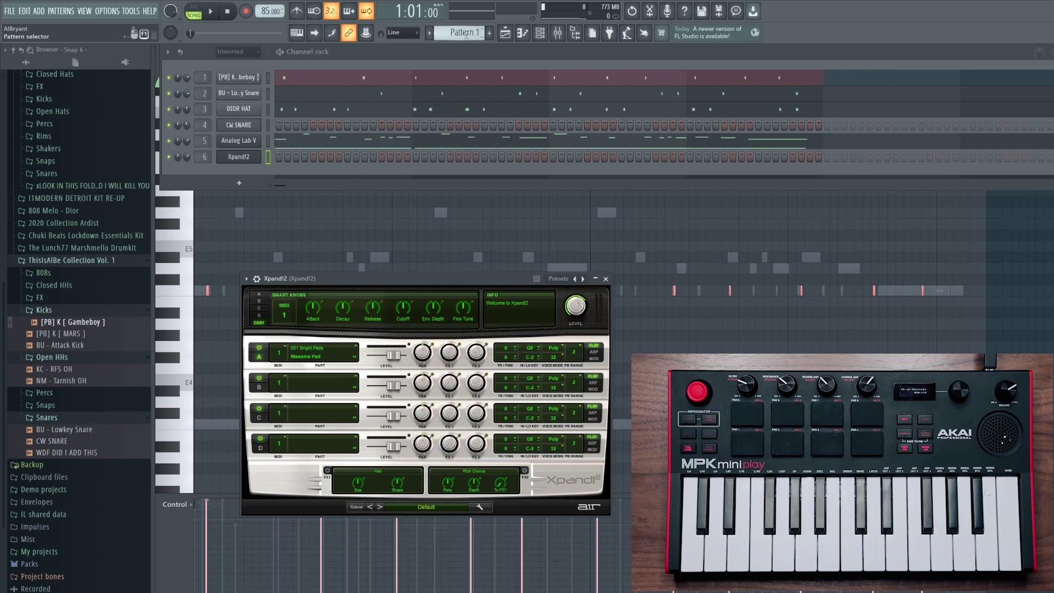
Split Pattern 1 by channel in the Playlist.
click(506, 35)
right_click(220, 211)
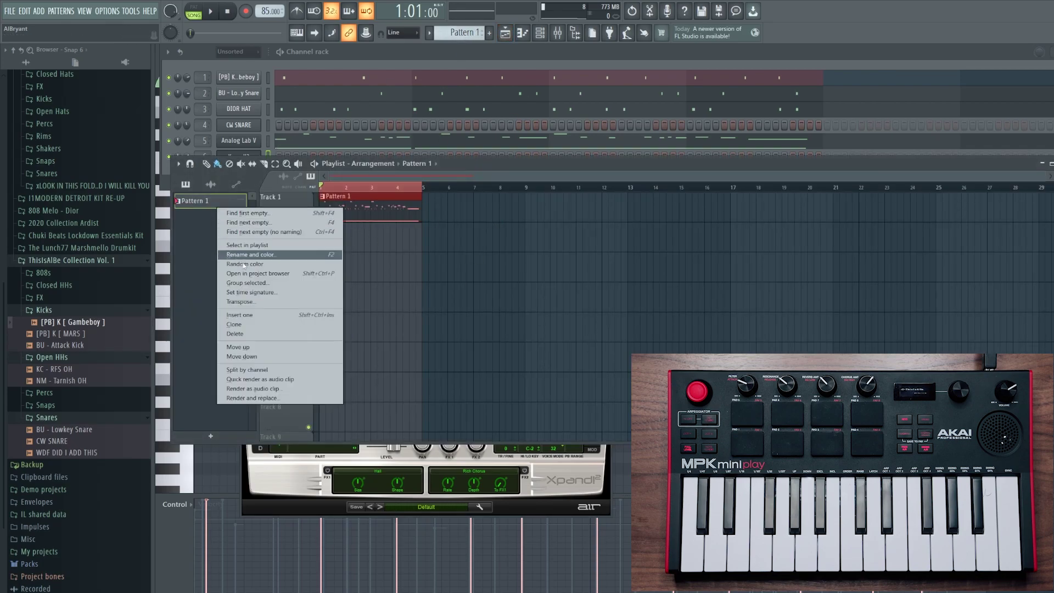
click(256, 370)
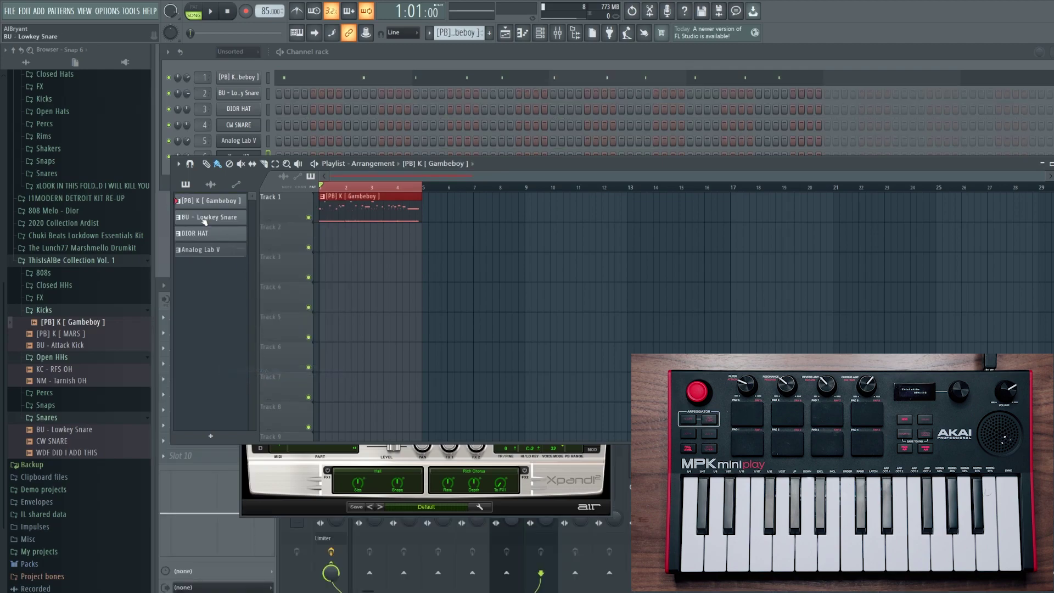
Place the channel patterns such as BU - Lowkey Snare on tracks, then duplicate all five clips with Ctrl+B.
drag(204, 220, 357, 262)
drag(354, 215, 351, 327)
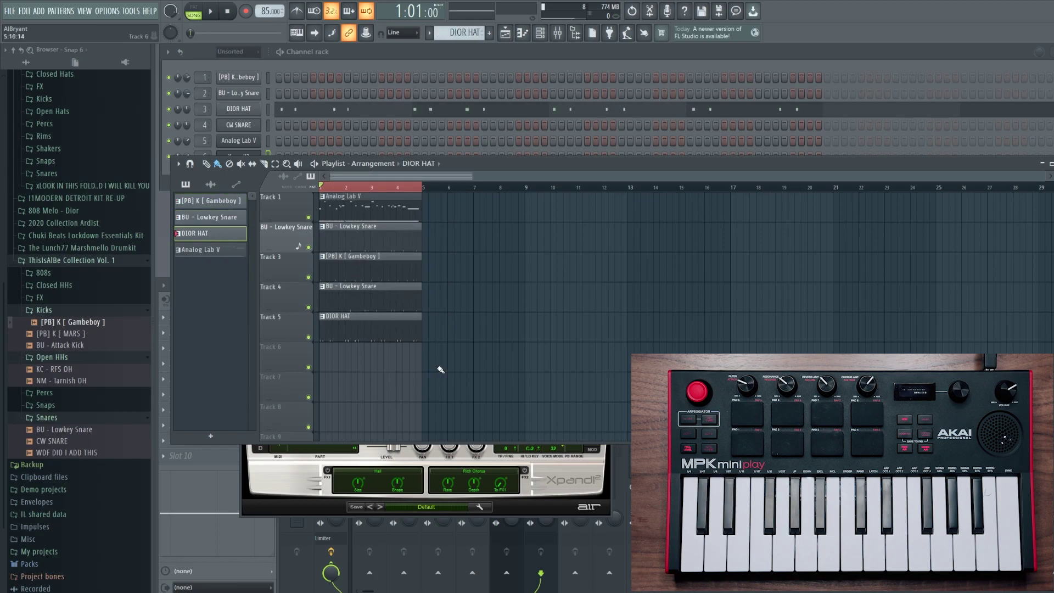
drag(445, 363, 364, 189)
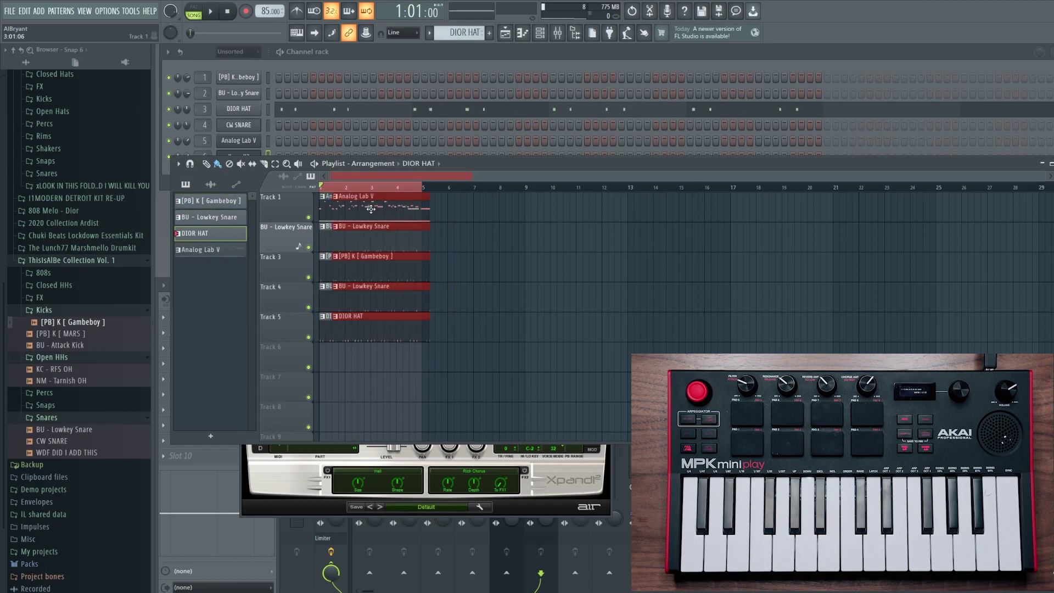
key(ctrl+b)
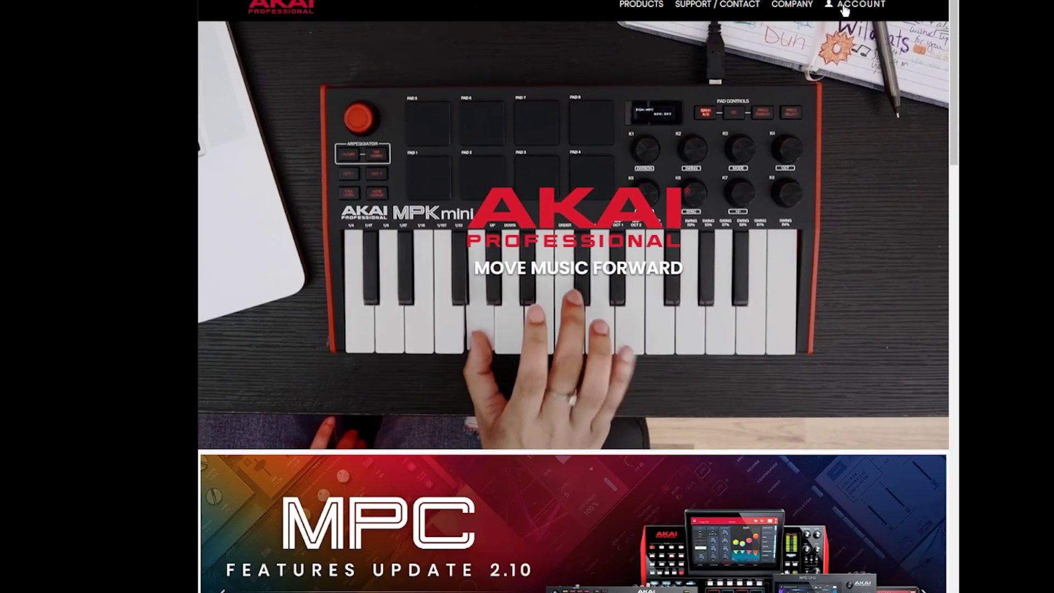
From the account's MPK Mini Play product page, download the PC installer of the MK3 Software Manager.
click(844, 7)
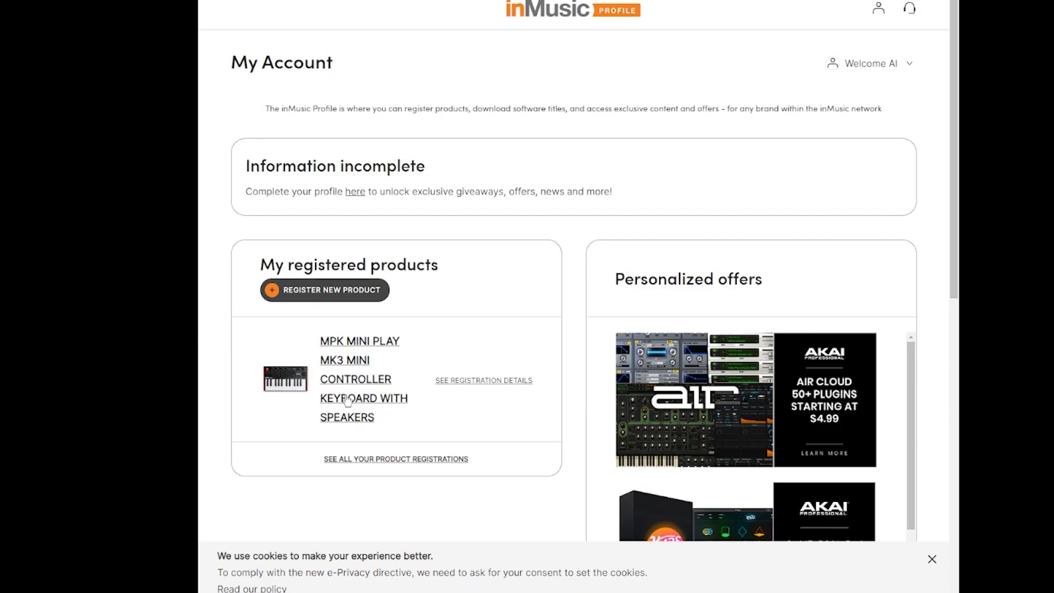
click(354, 365)
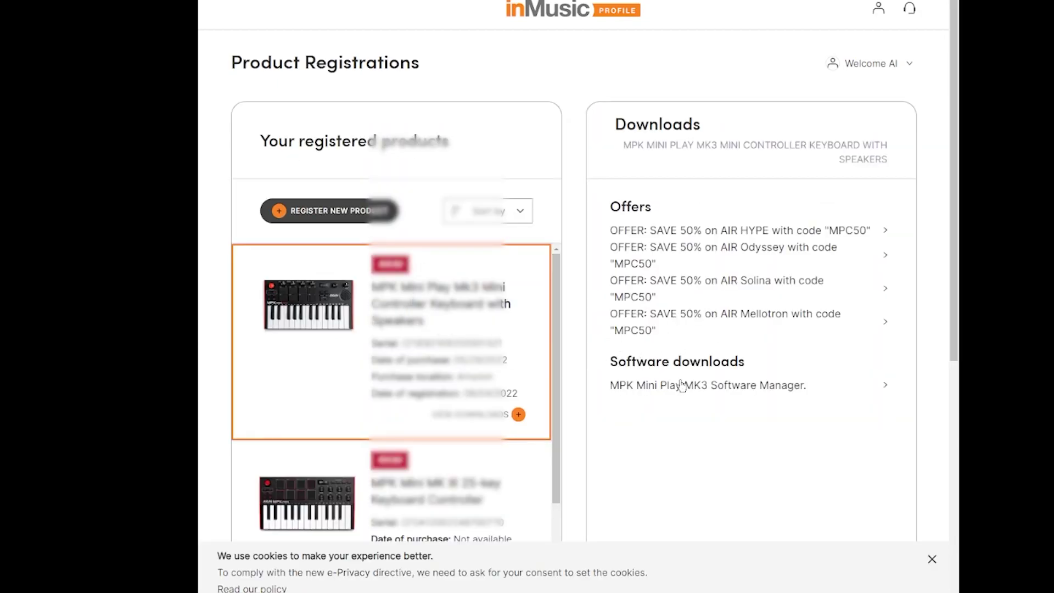
click(760, 390)
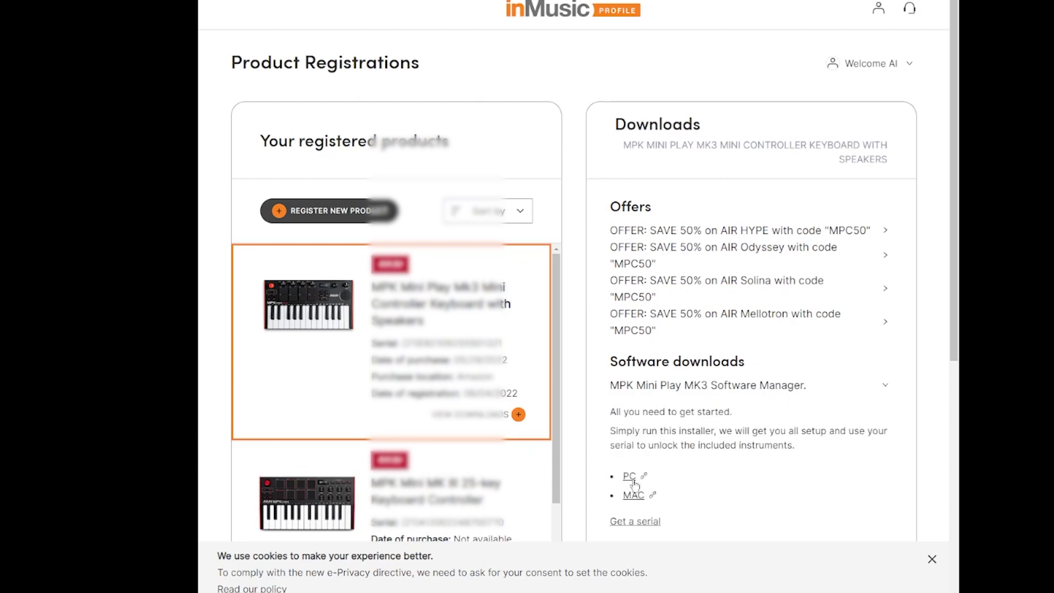
scroll(635, 502, down, 3)
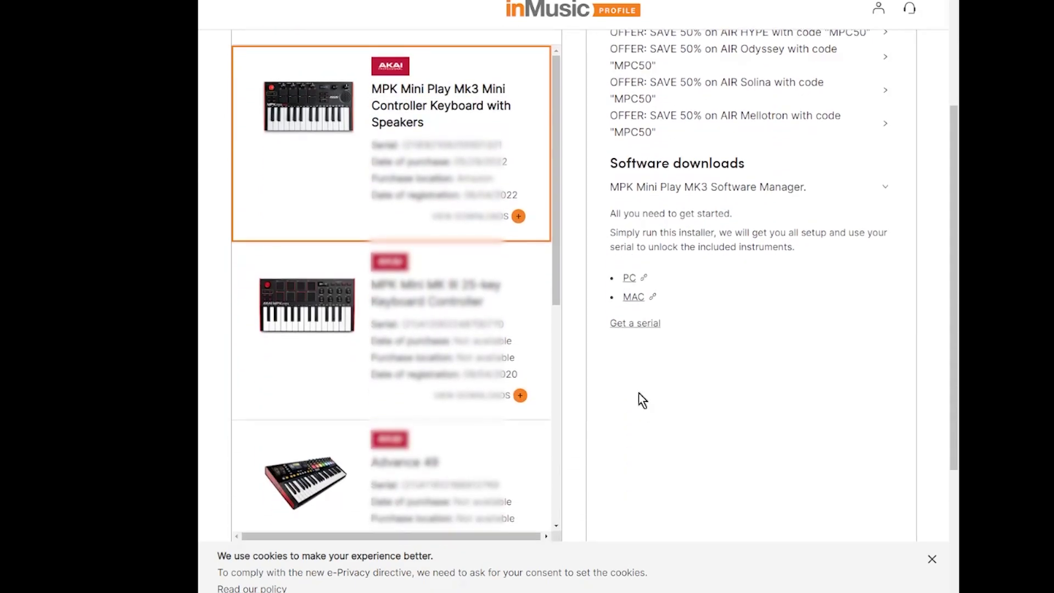
click(629, 278)
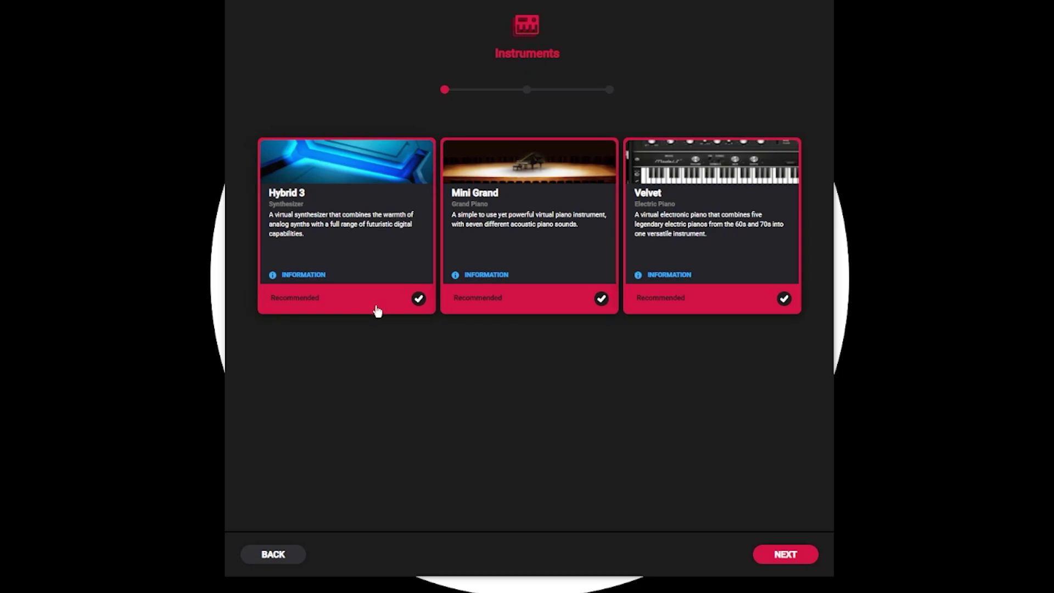
Deselect Hybrid 3, Mini Grand, Velvet and, on the apps step, MPC Beats.
click(419, 300)
click(601, 299)
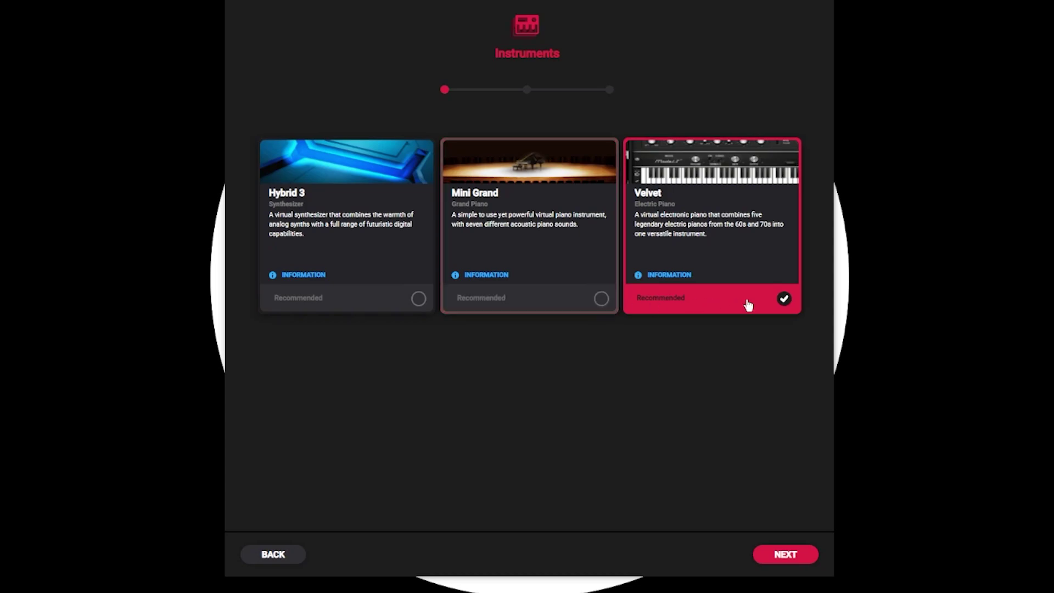
click(784, 299)
click(785, 555)
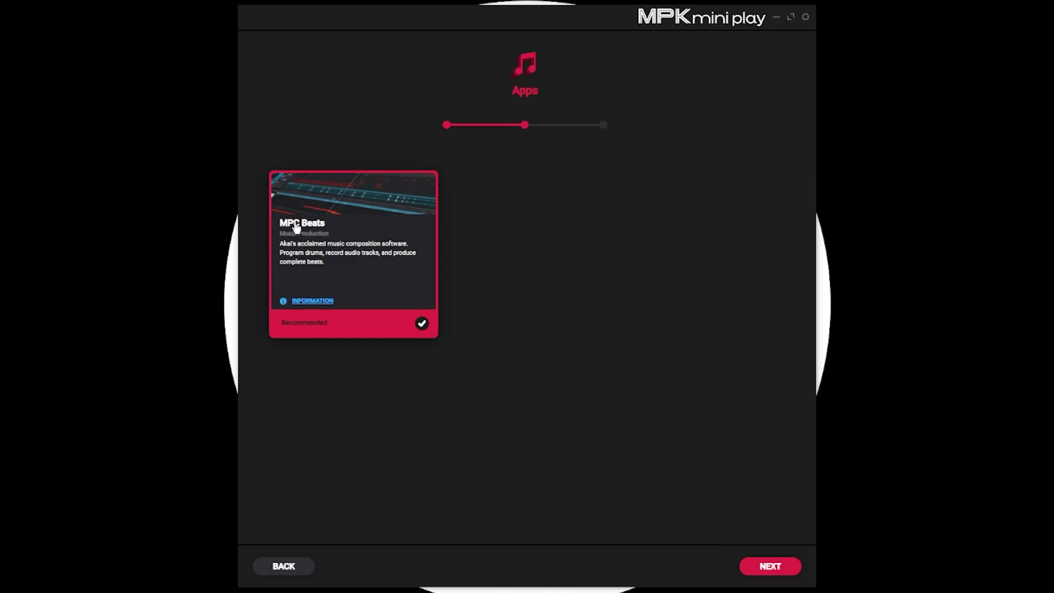
click(422, 324)
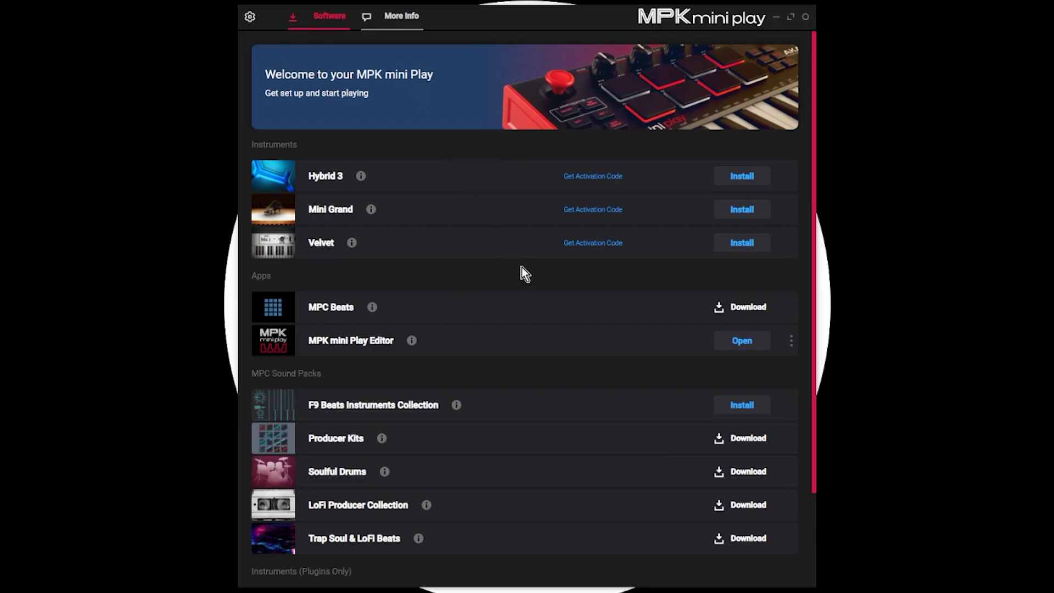
Keep Show Advanced Software enabled in Settings, then launch the MPK mini Play Editor.
click(249, 18)
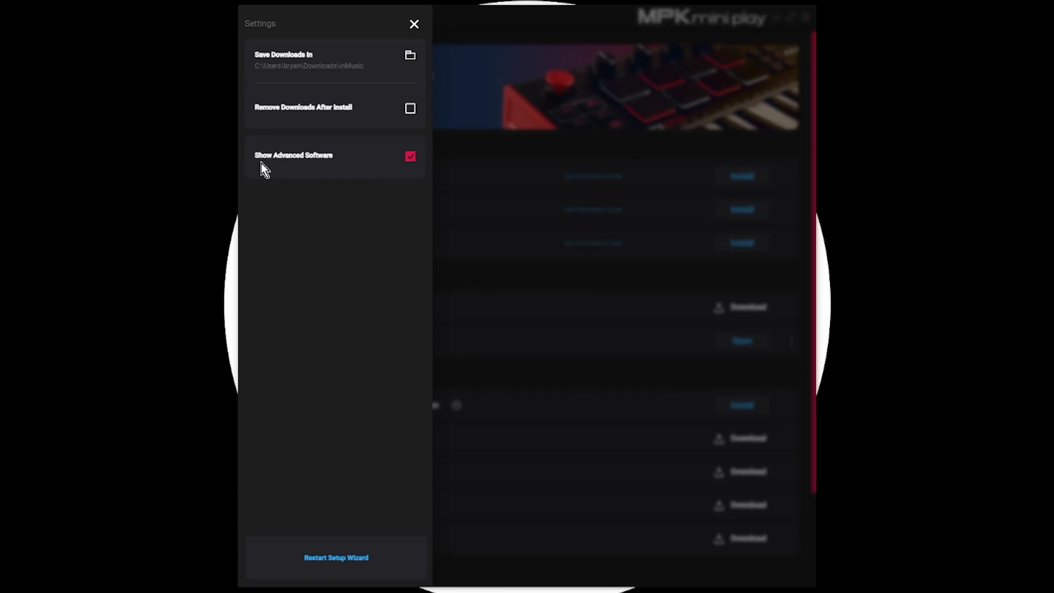
click(413, 162)
click(411, 160)
click(414, 25)
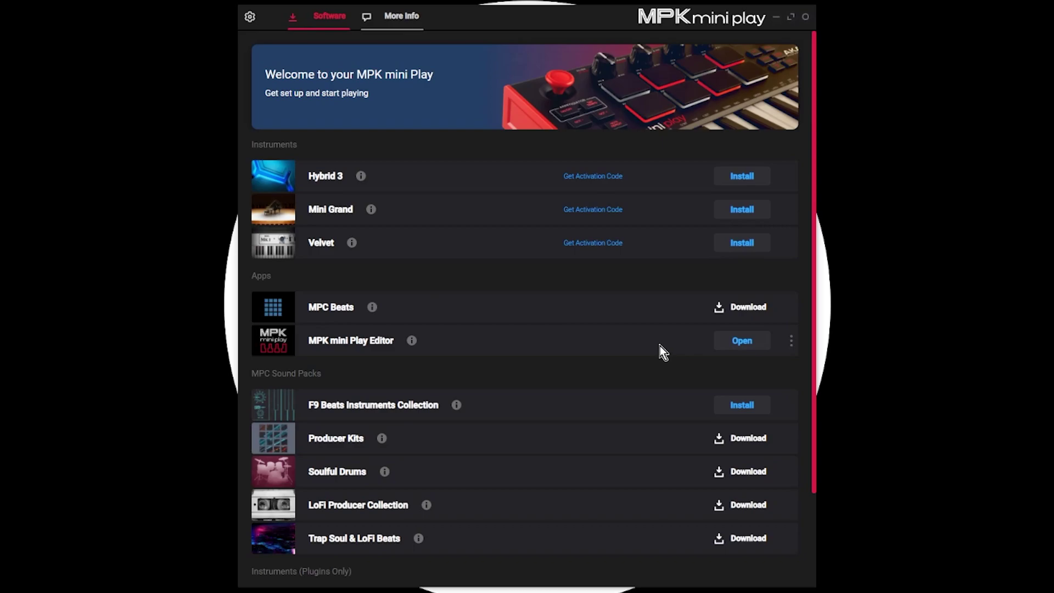
click(733, 345)
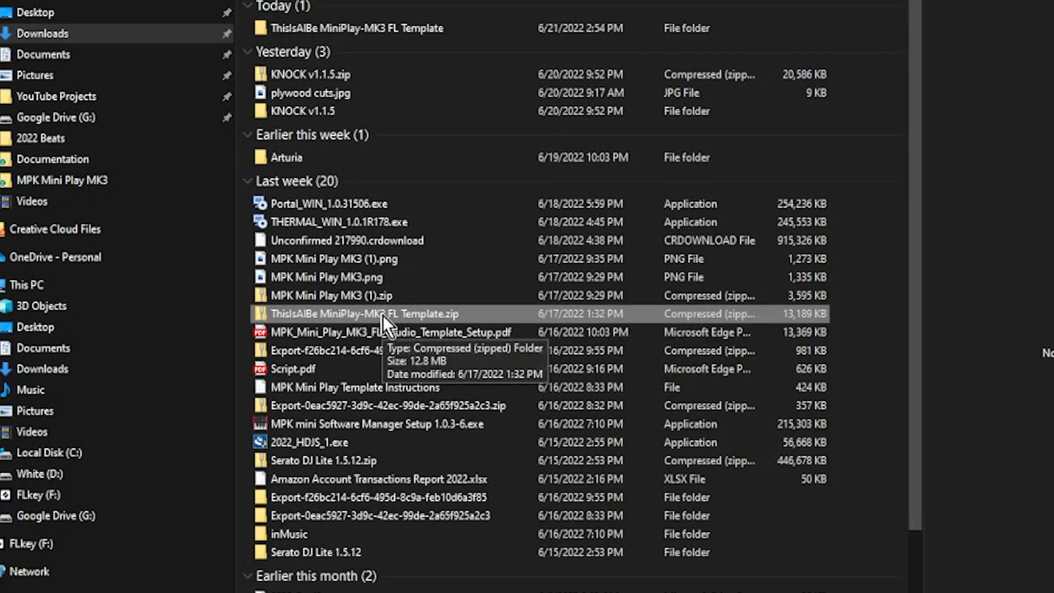
Extract the MiniPlay-MK3 FL Template zip from Downloads into its own folder.
right_click(383, 315)
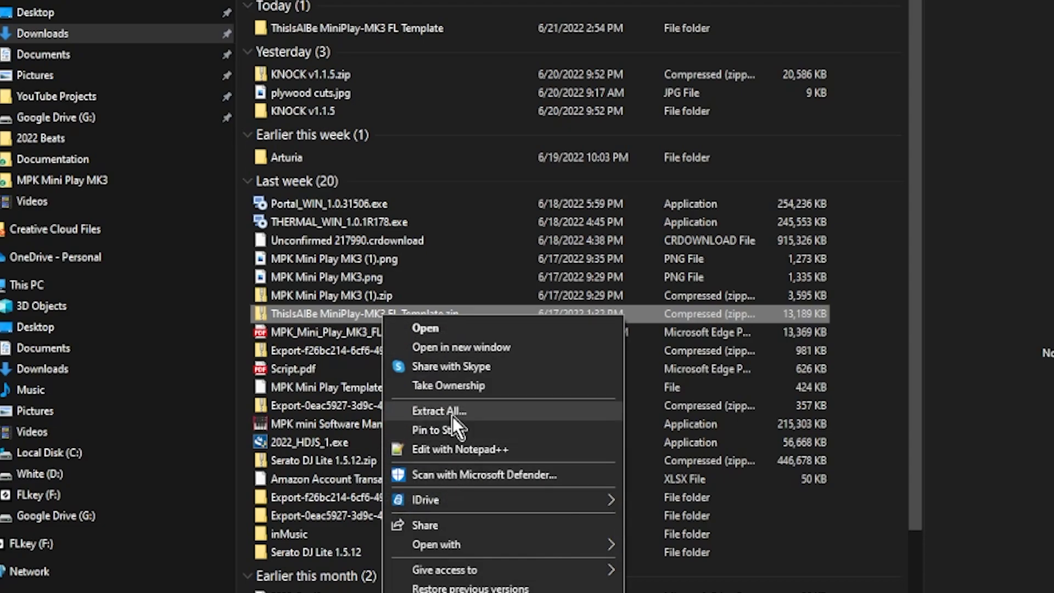
click(452, 416)
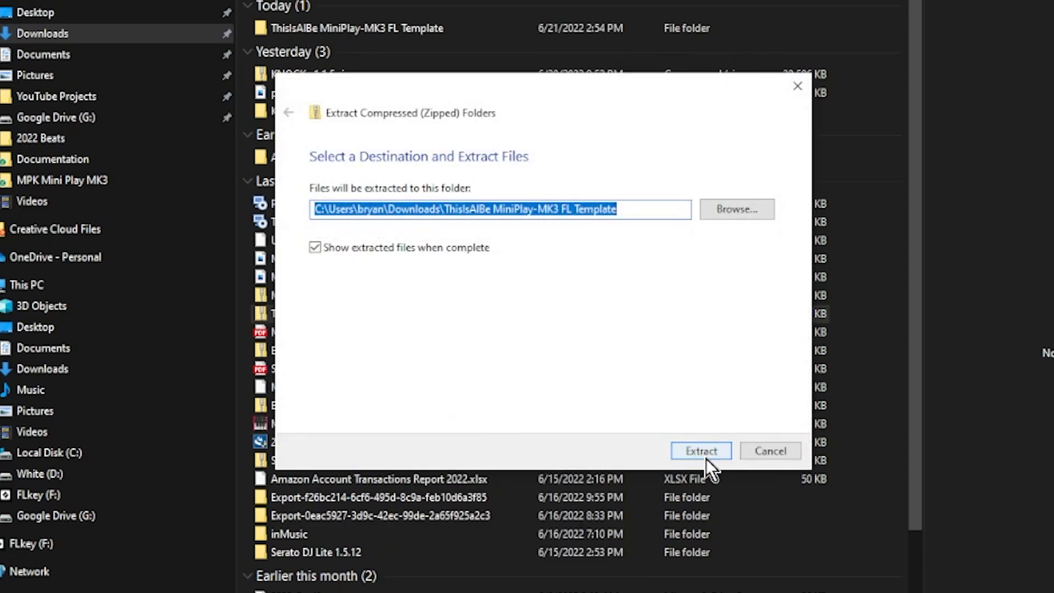
click(706, 459)
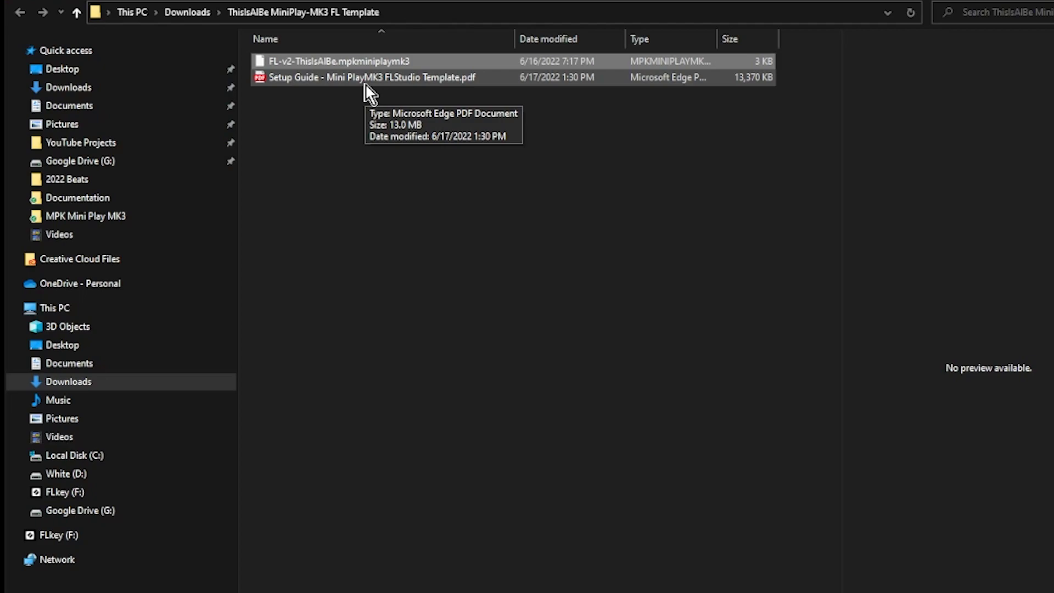
click(337, 160)
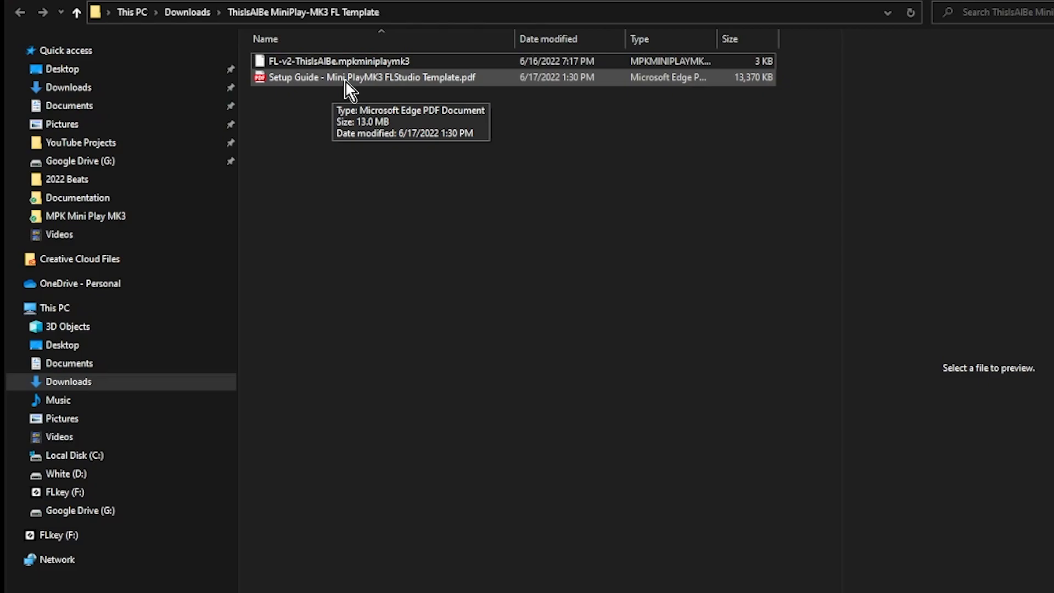
double_click(345, 82)
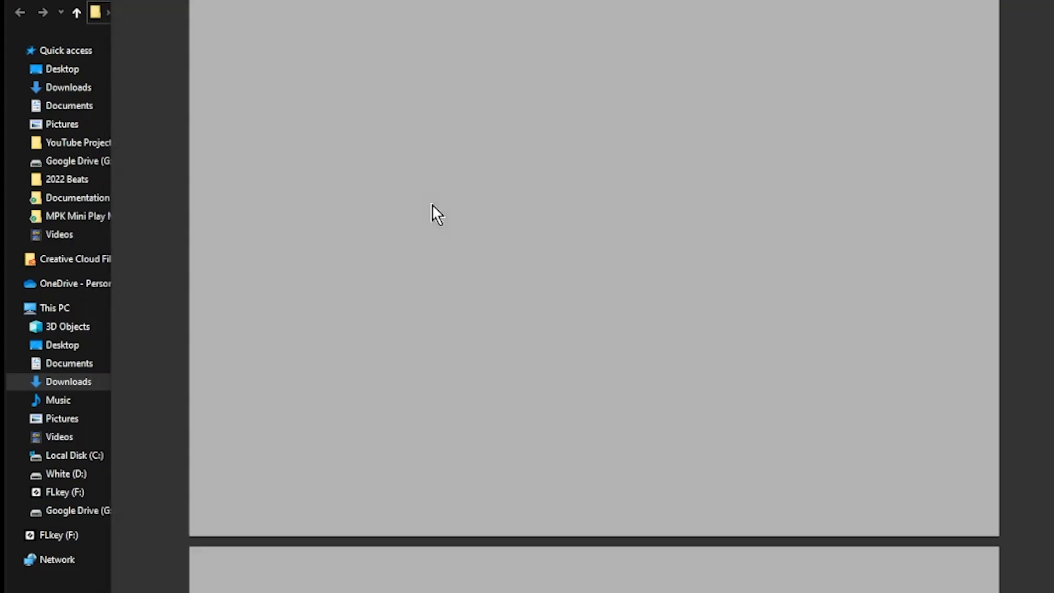
scroll(454, 245, down, 3)
scroll(453, 245, up, 10)
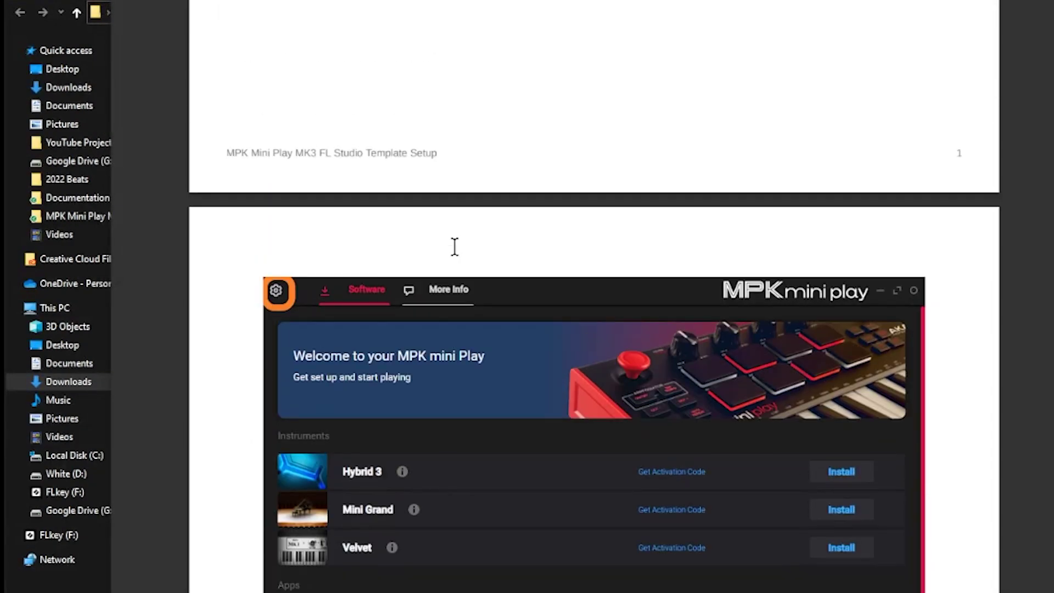
scroll(454, 246, up, 15)
scroll(454, 246, down, 11)
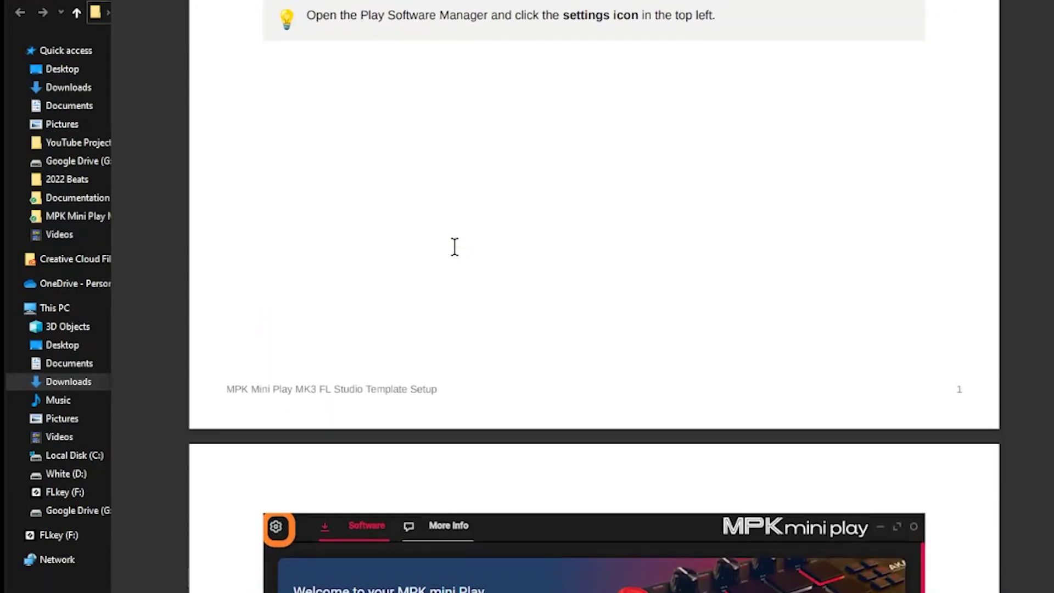
scroll(454, 246, down, 15)
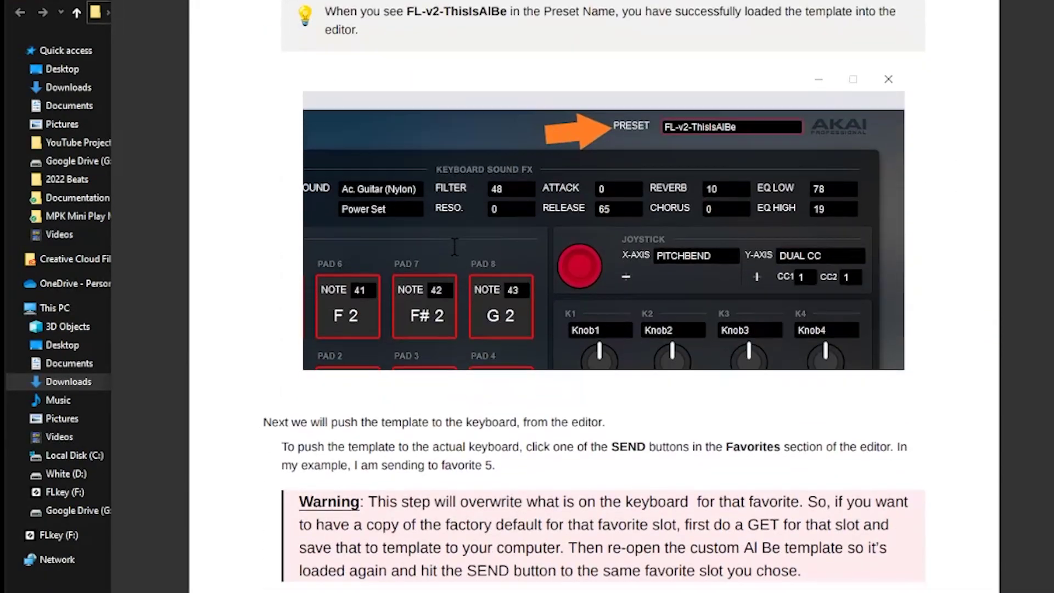
scroll(454, 245, down, 1)
scroll(453, 246, down, 7)
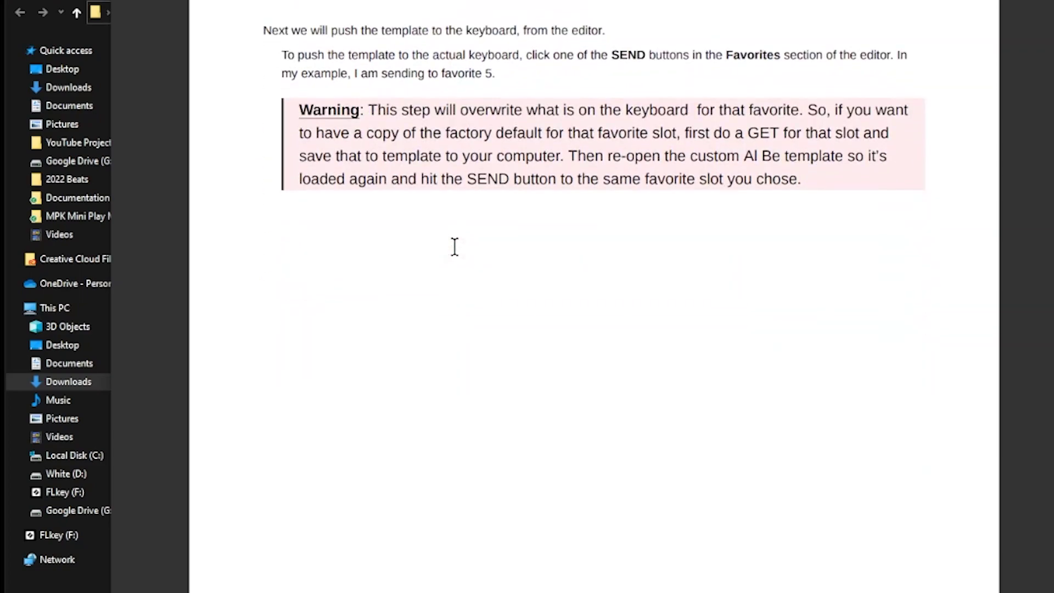
key(alt+F4)
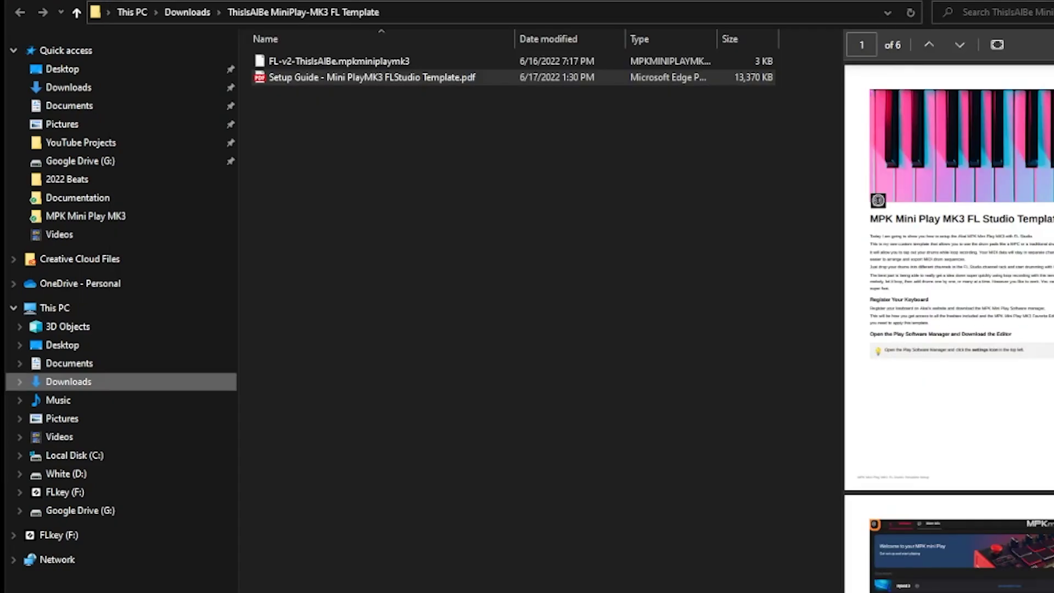
Via File > Open Favorite, select FL-v2-ThisIsAlBe.mpkminiplaymk3 in the Downloads template folder.
click(353, 78)
click(359, 132)
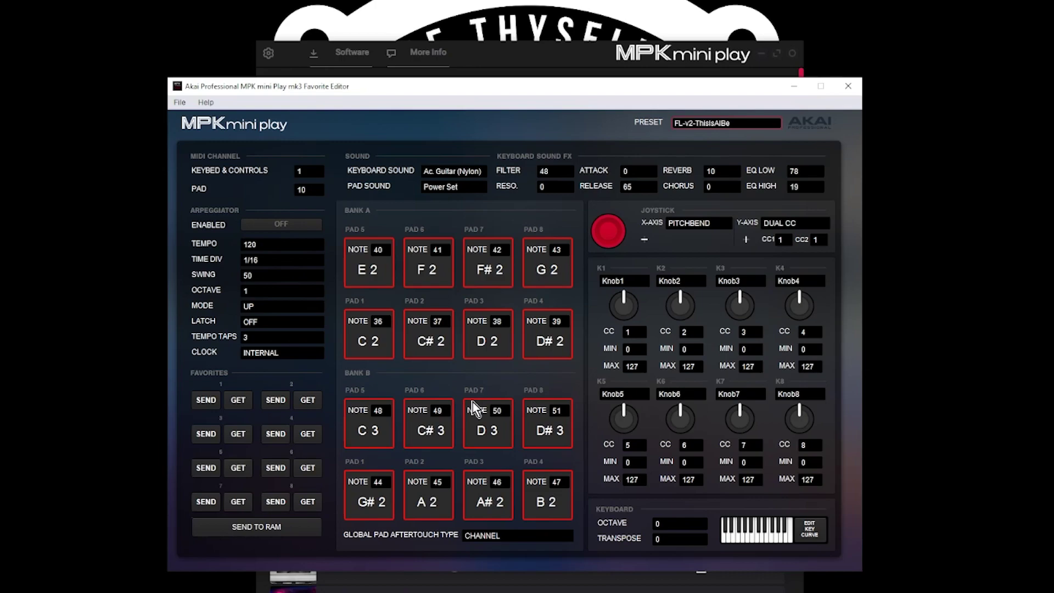
click(188, 102)
click(199, 147)
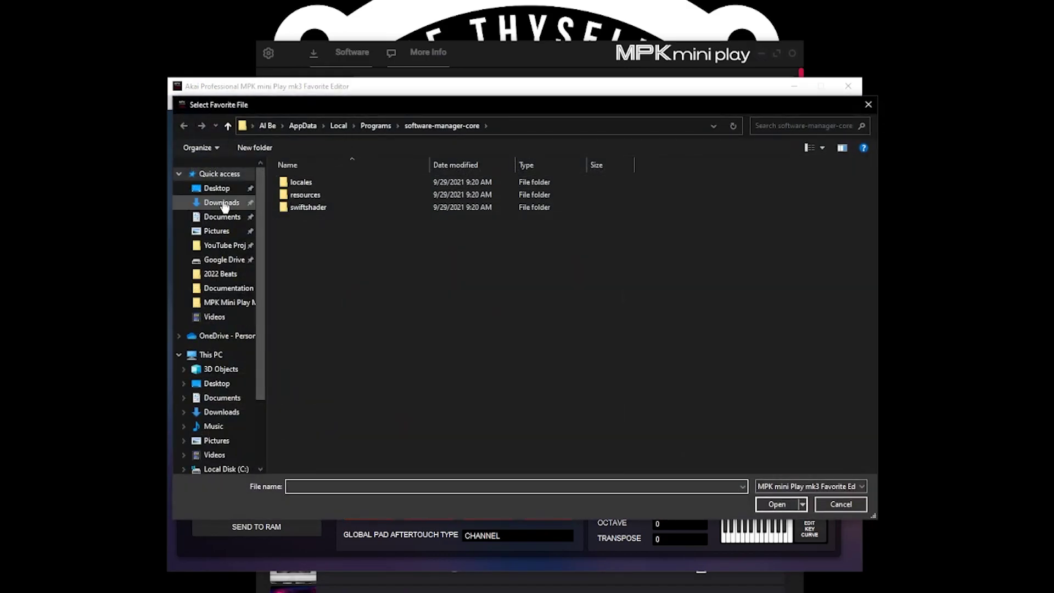
click(221, 204)
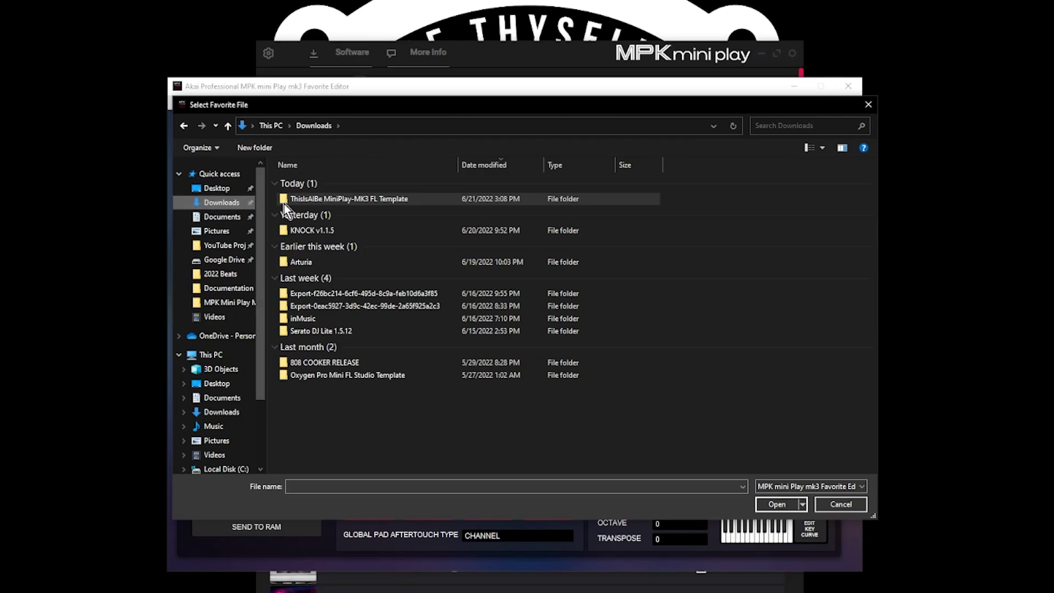
double_click(344, 199)
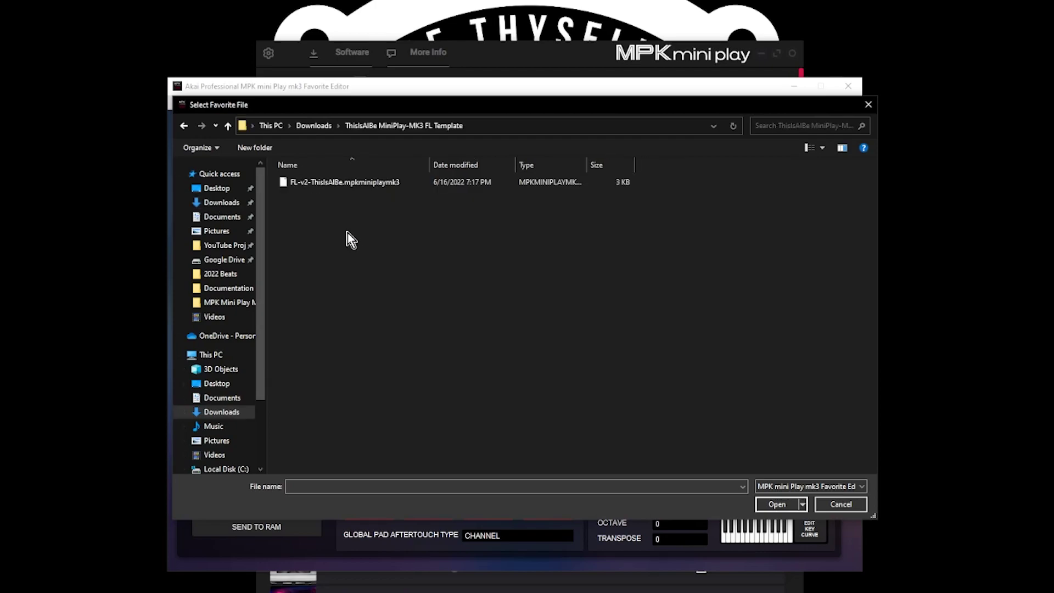
click(331, 186)
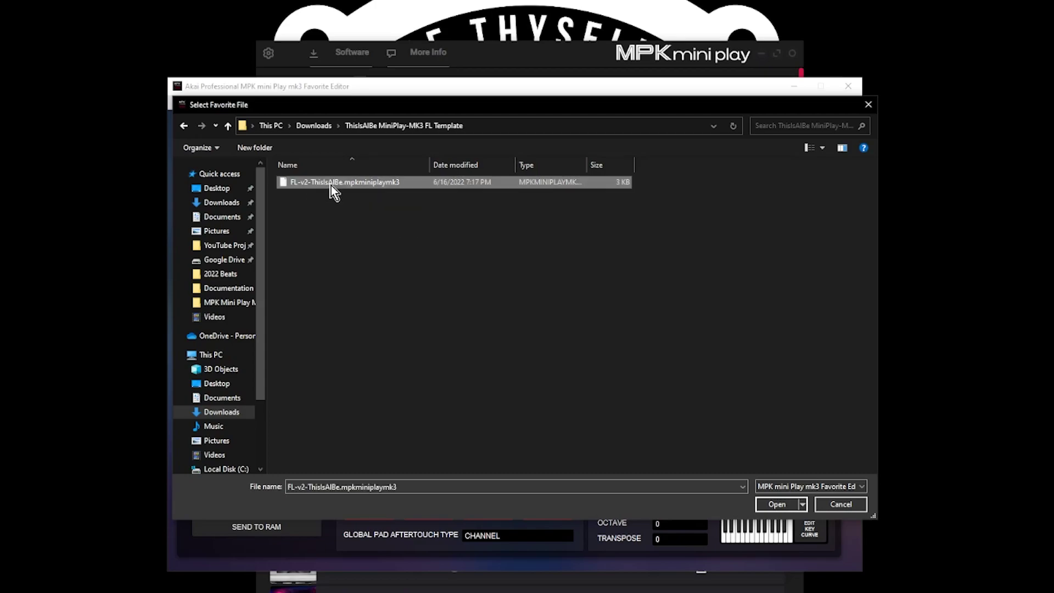
Open the FL-v2-ThisIsAlBe template, filling the editor with pads on MIDI channel 10 (C2–D#3).
click(773, 506)
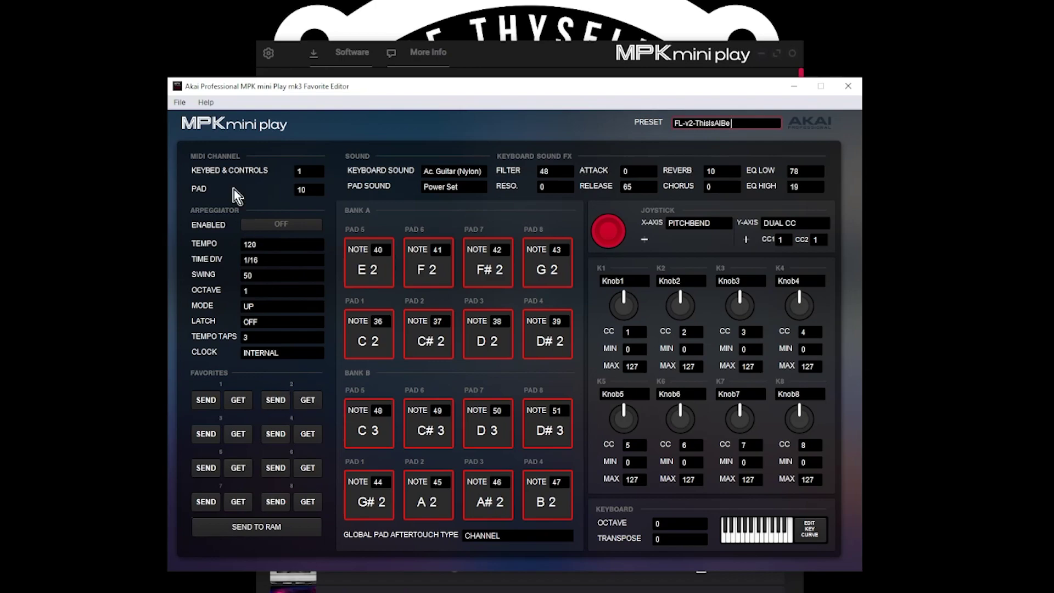
click(186, 106)
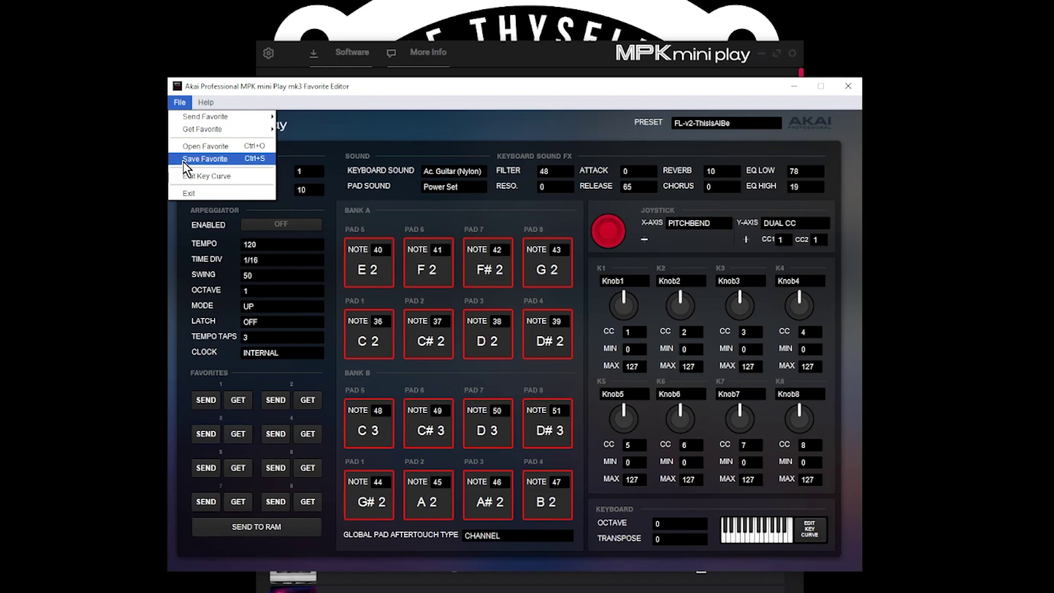
click(432, 88)
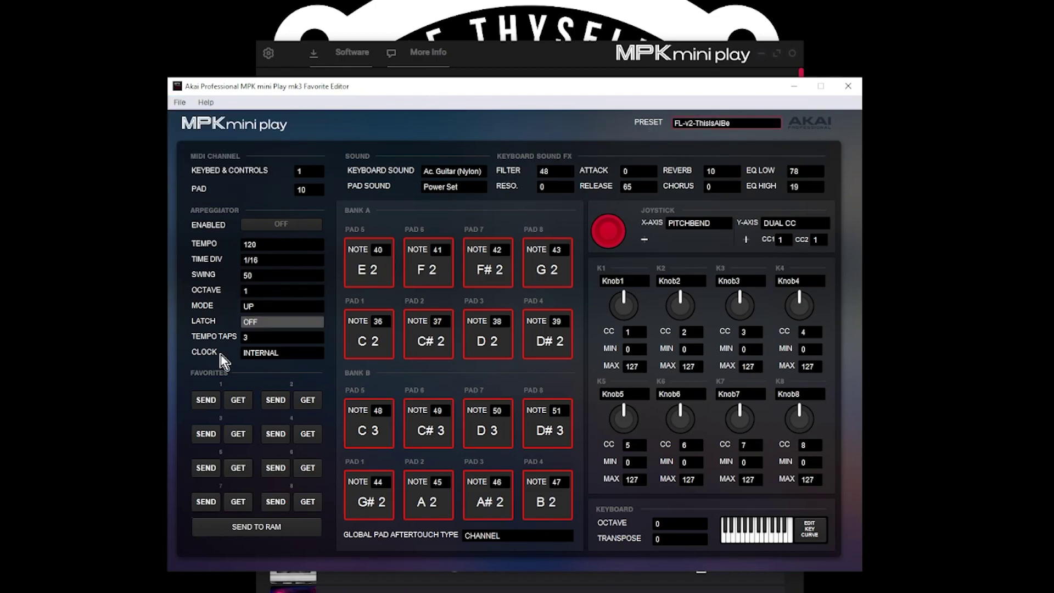
Send the template to Favorite 1 and to the keyboard's RAM, confirming both.
click(207, 403)
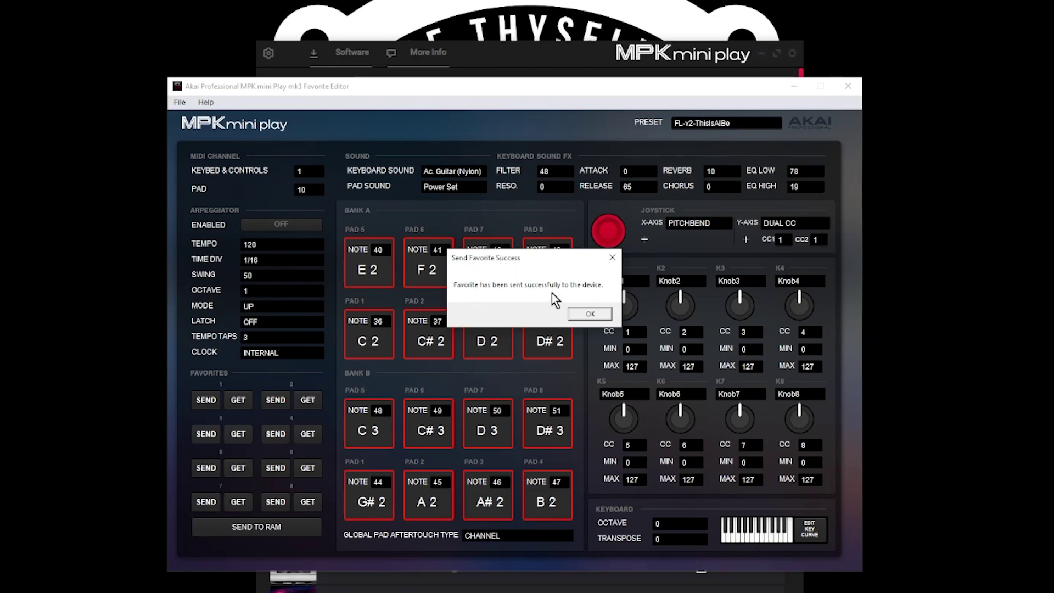
click(587, 312)
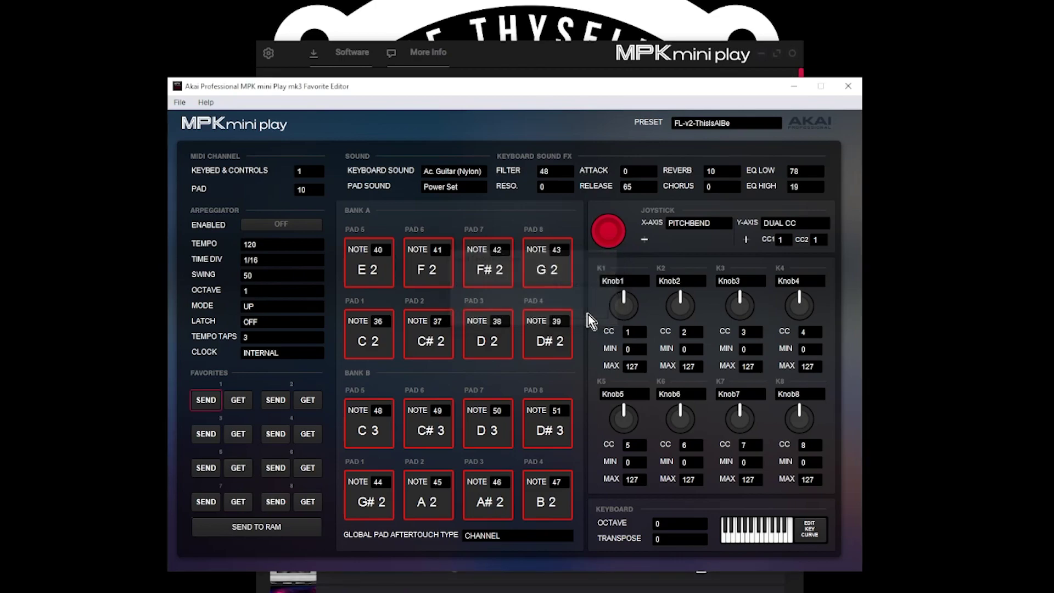
click(206, 527)
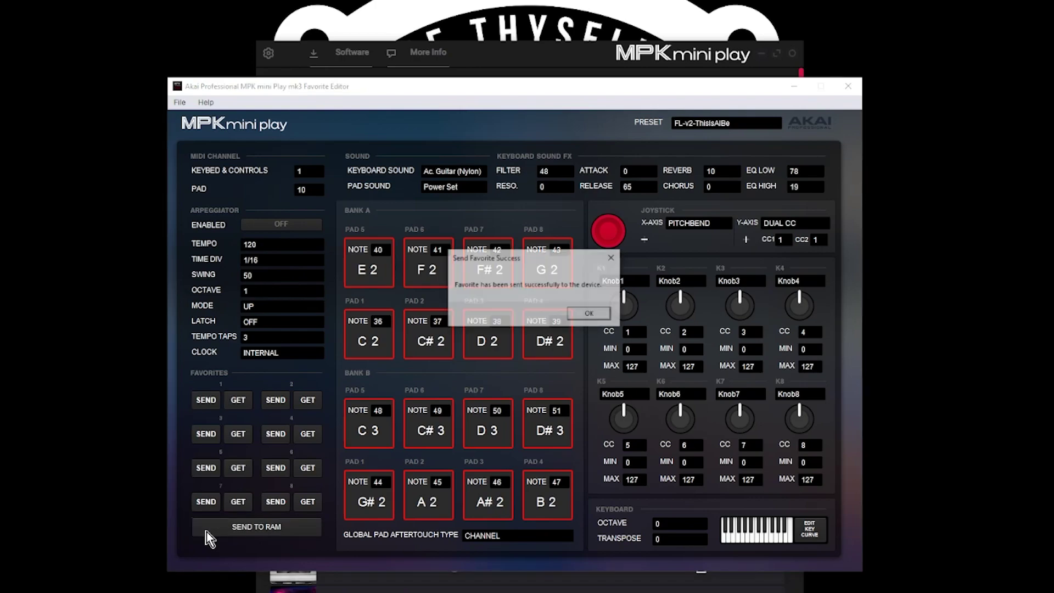
click(587, 314)
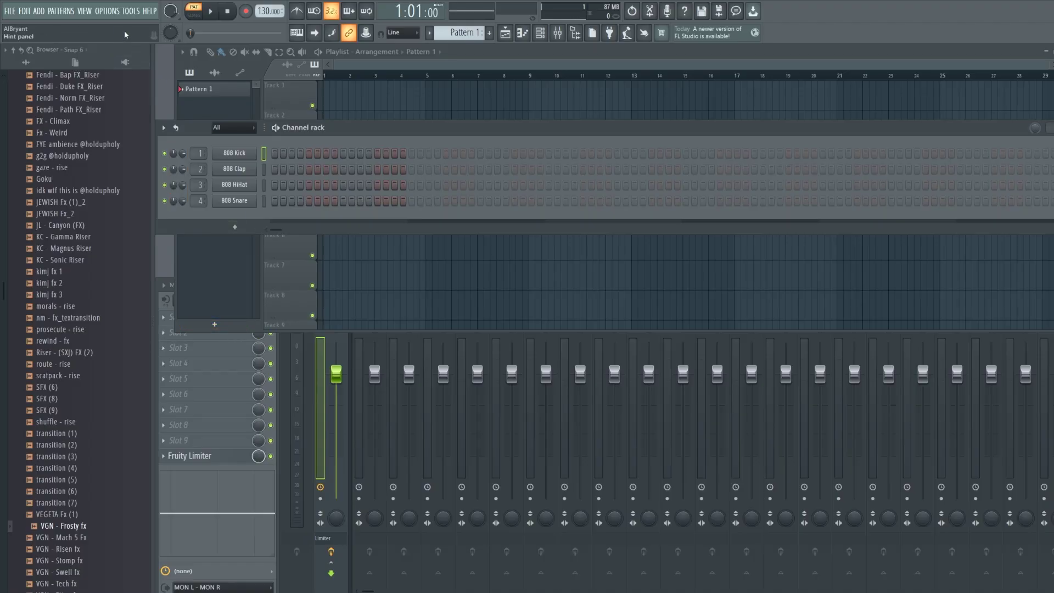
In FL Studio's MIDI settings, choose MPK mini Play mk3 as the MIDI output device.
click(111, 11)
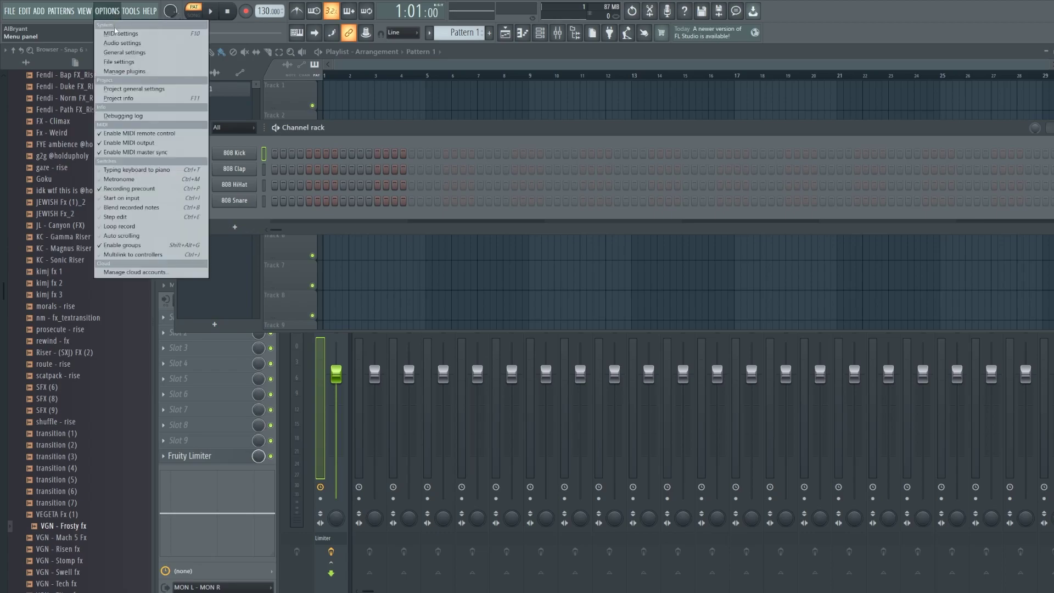
click(120, 22)
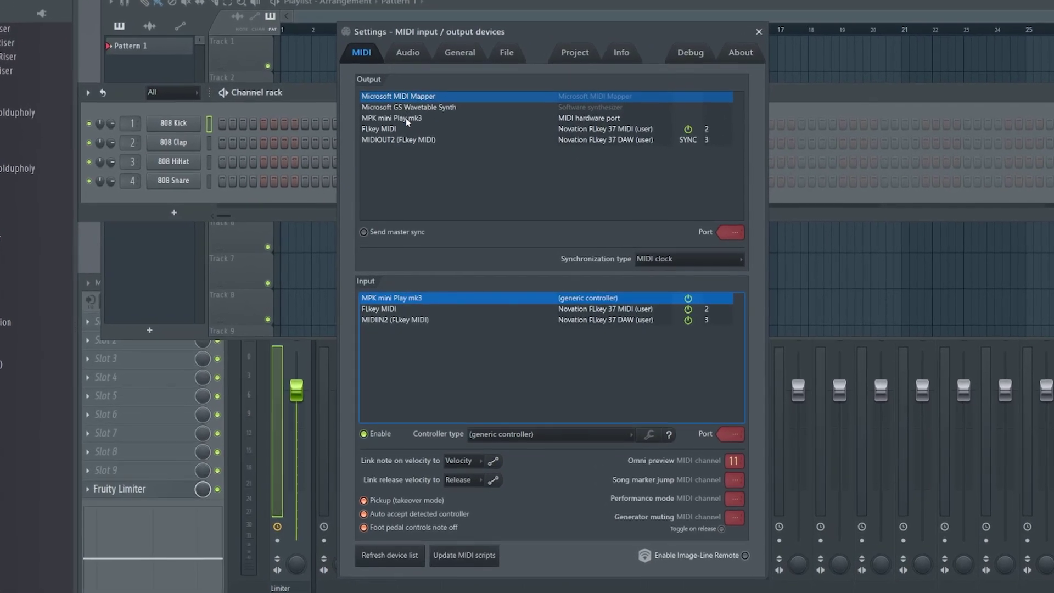
click(417, 134)
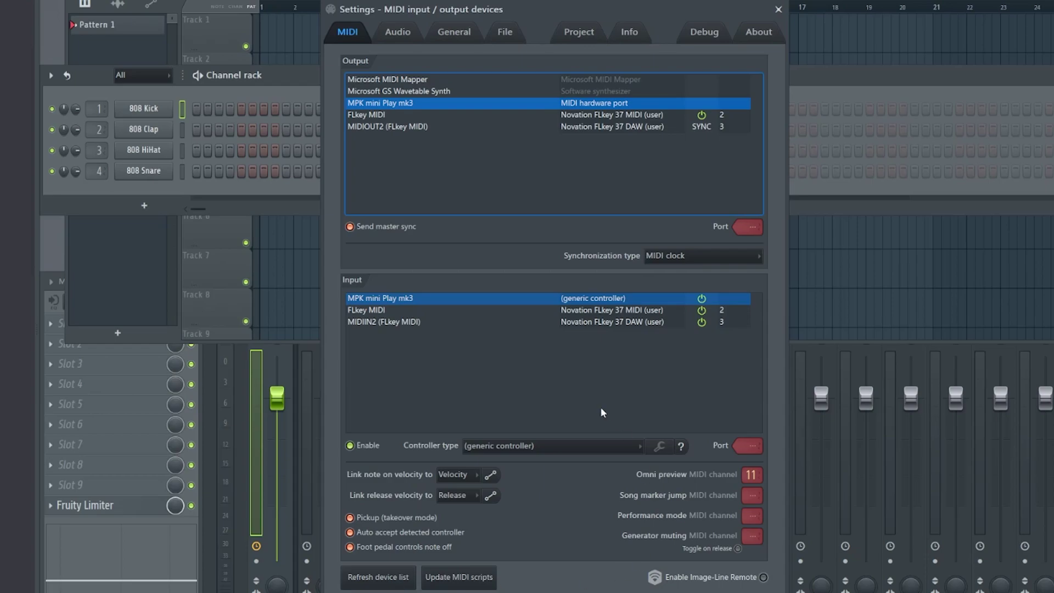
click(778, 10)
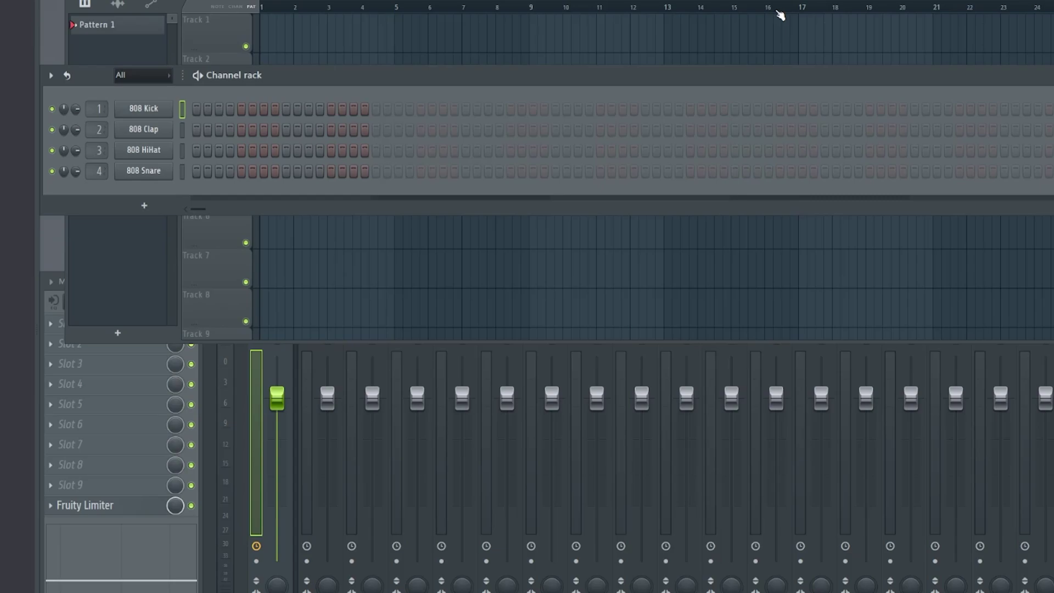